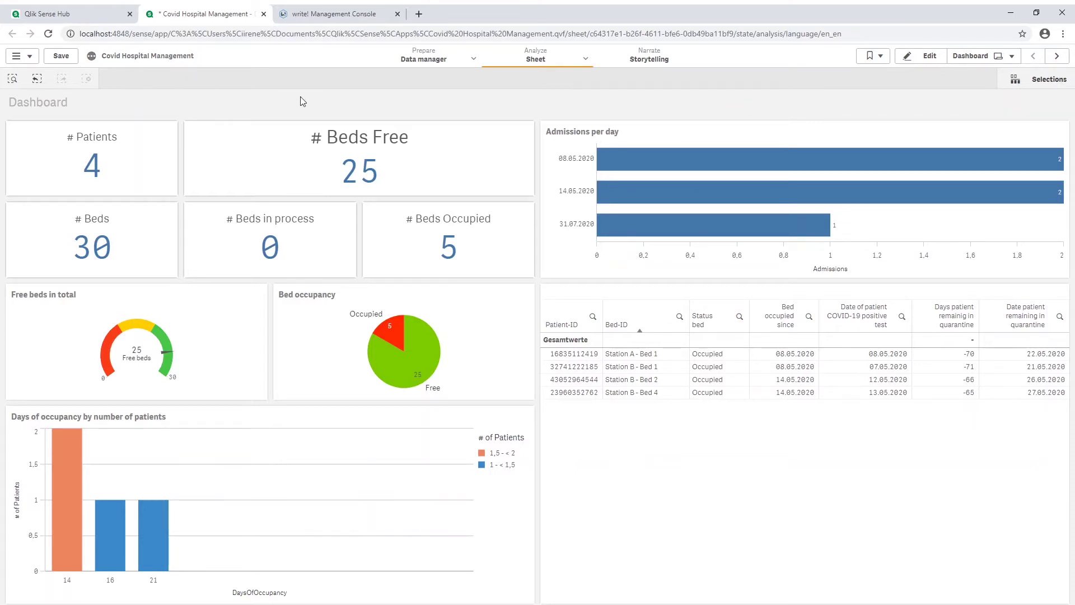
Open the Sheets navigator from the Dashboard sheet to list the app's four sheets
click(972, 63)
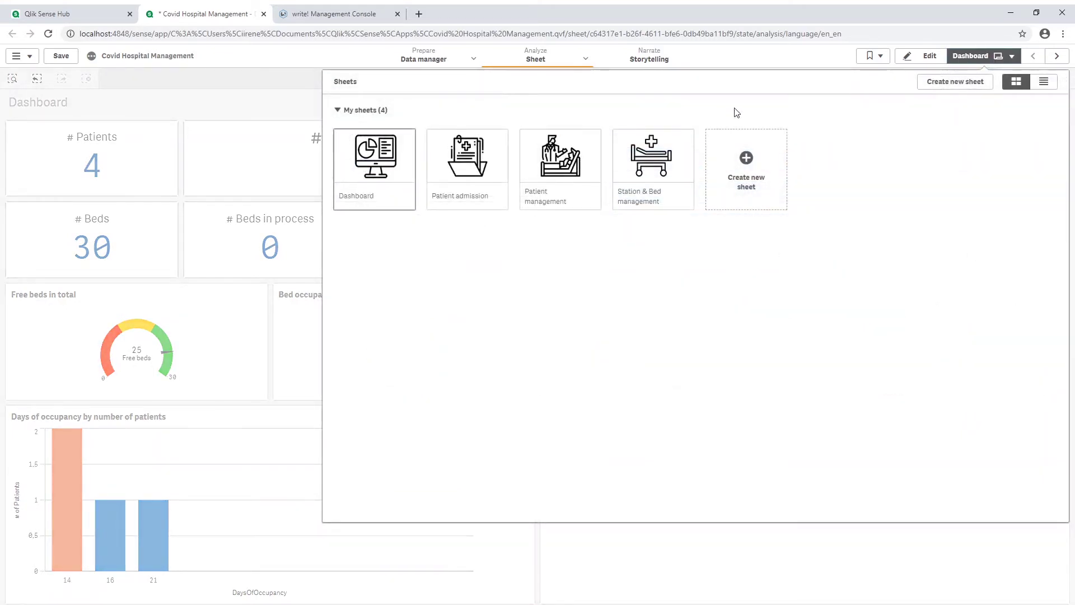
On the Patient admission sheet, select Station B's free beds and Station B - Bed 8
click(476, 174)
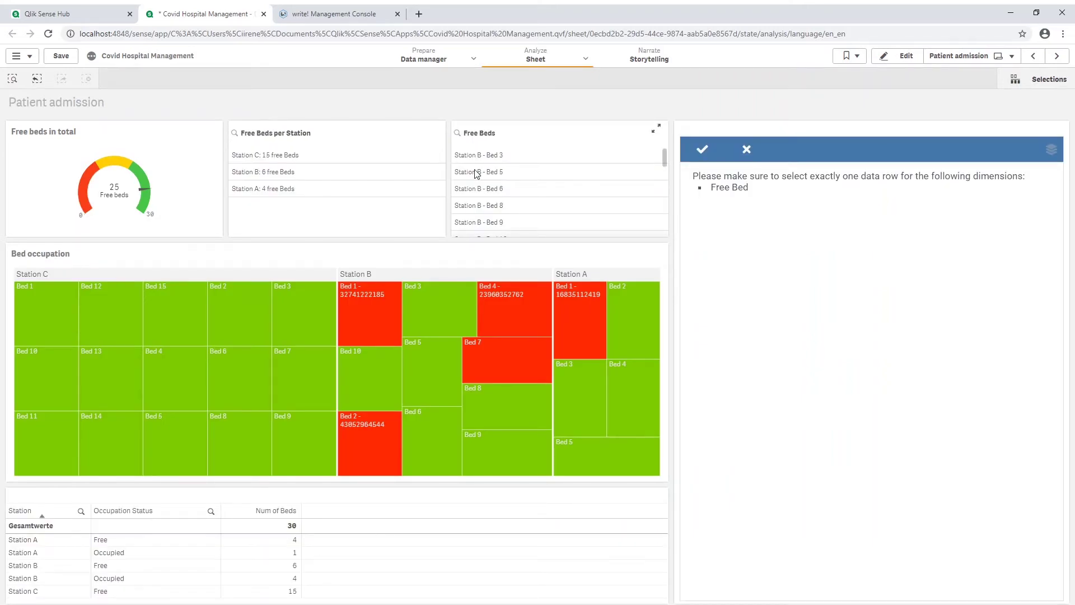
click(320, 174)
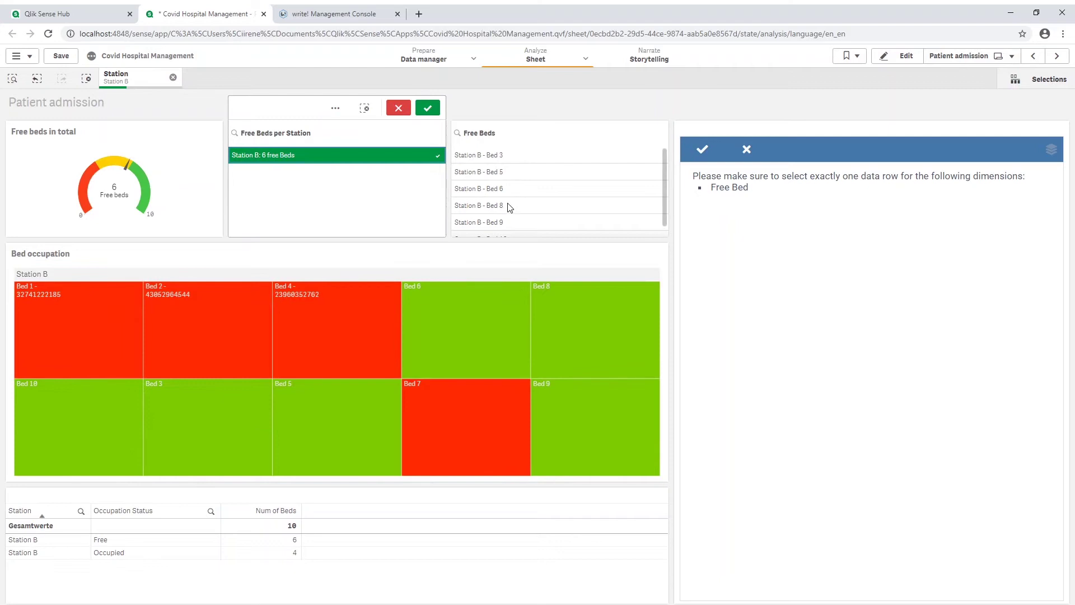
click(508, 206)
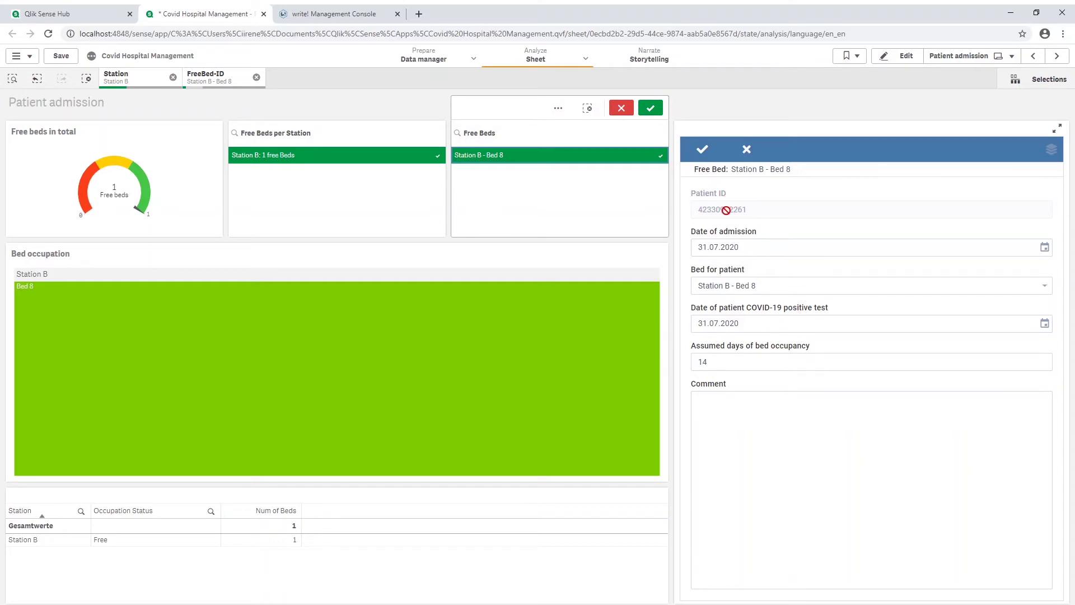
Enter edit mode and open the write! form's Patient ID expression for editing
click(894, 59)
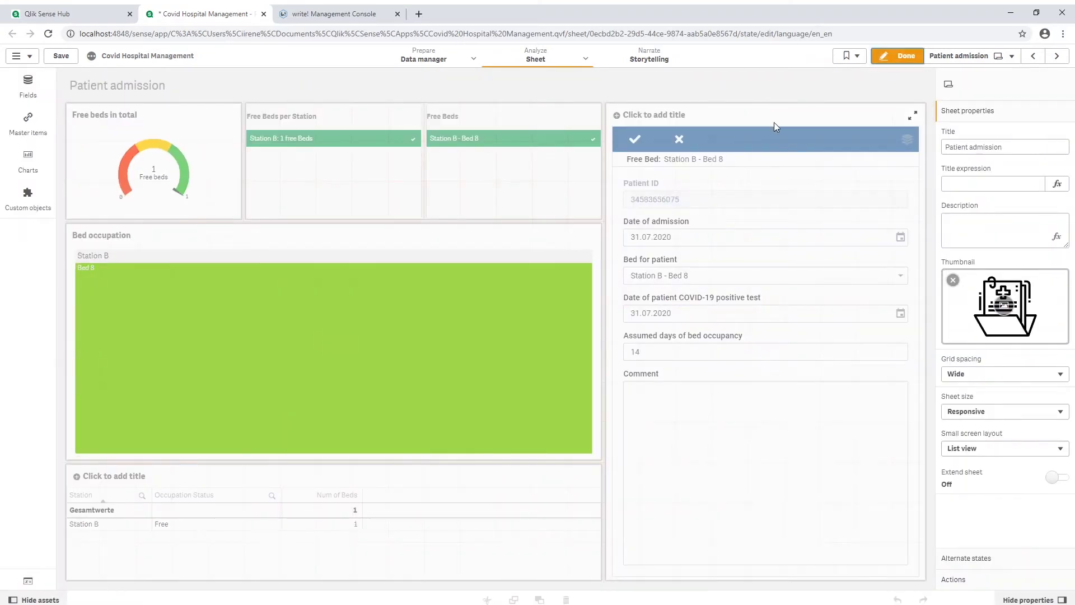
click(771, 124)
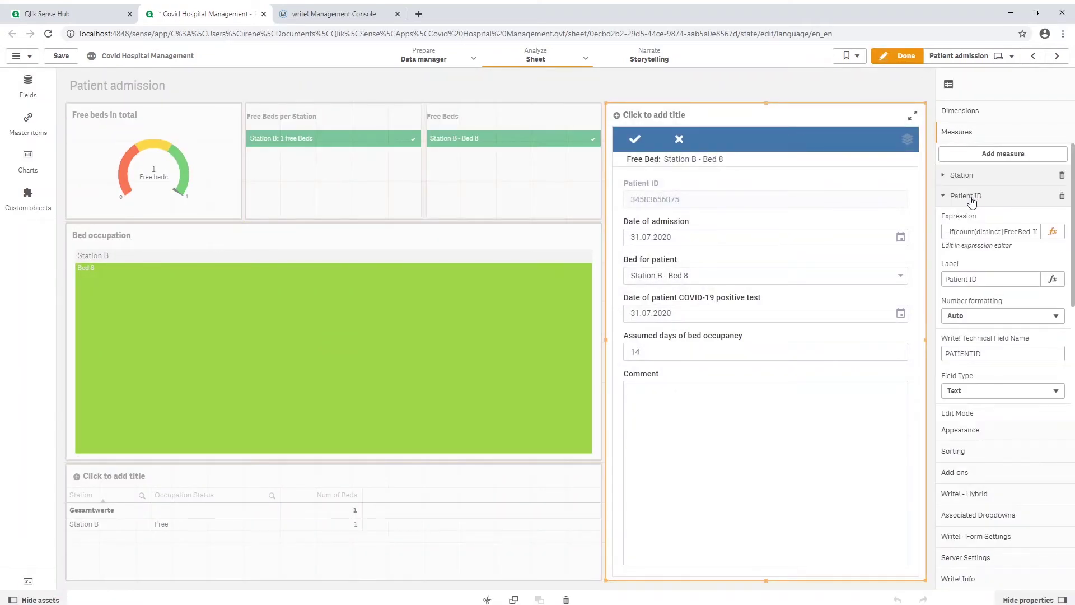
click(1052, 232)
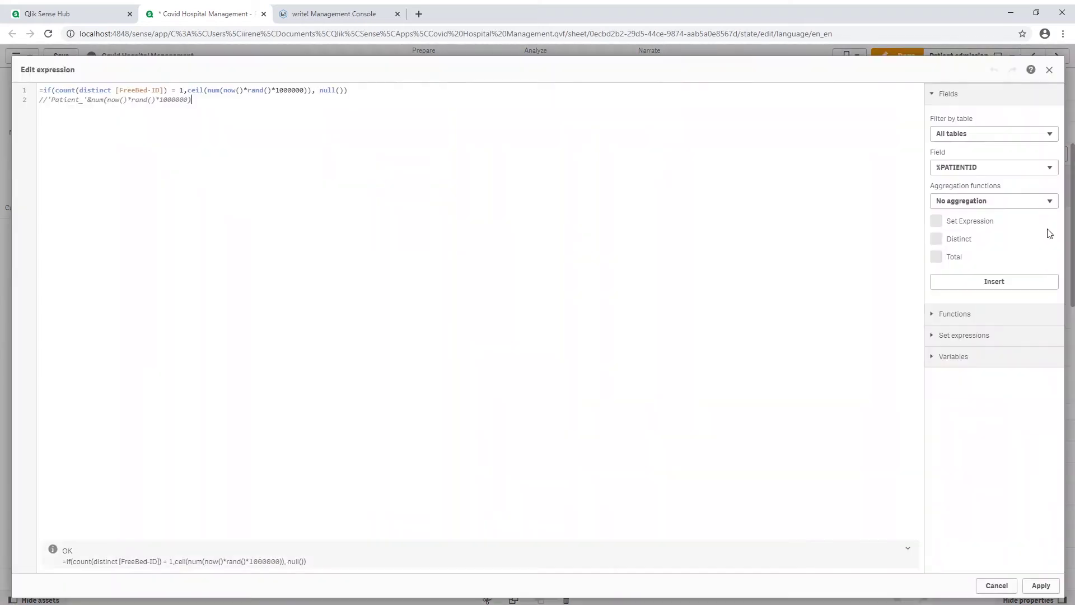
click(47, 102)
key(BackSpace)
key(BackSpace)
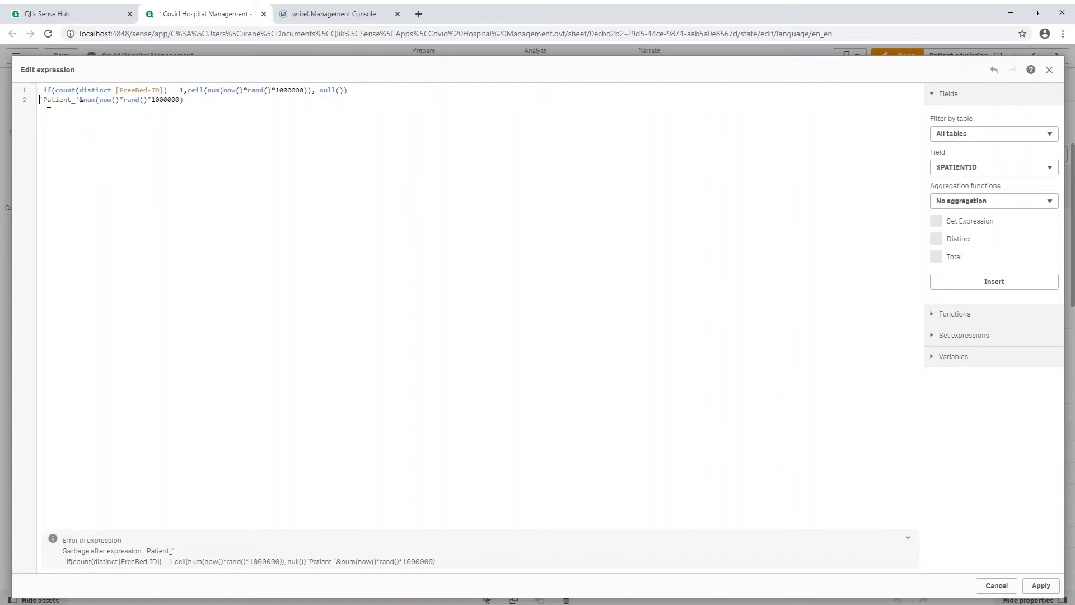
key(Up)
text(//)
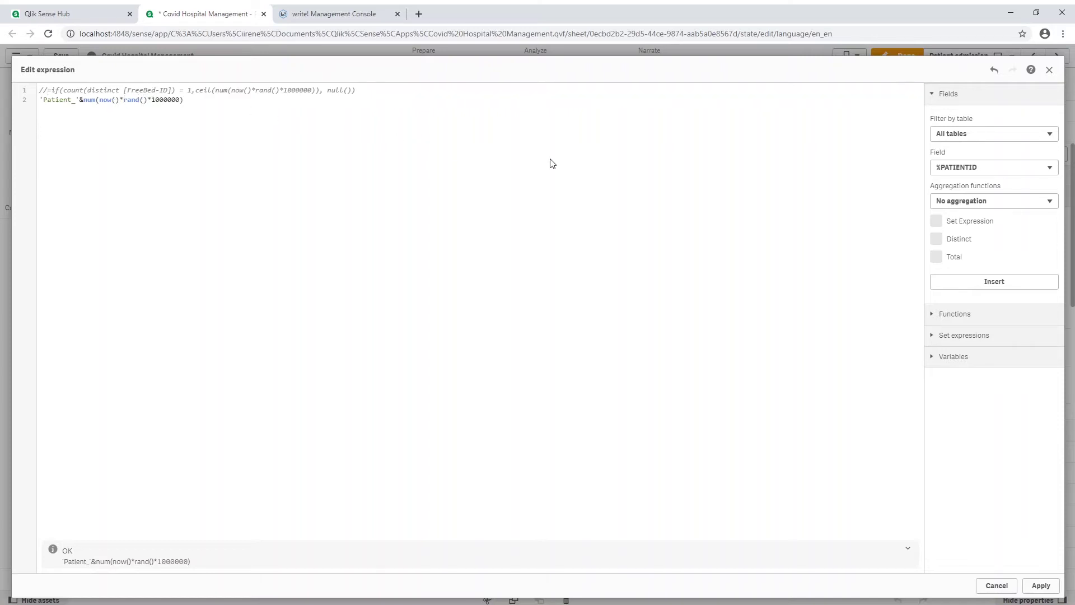
click(1040, 585)
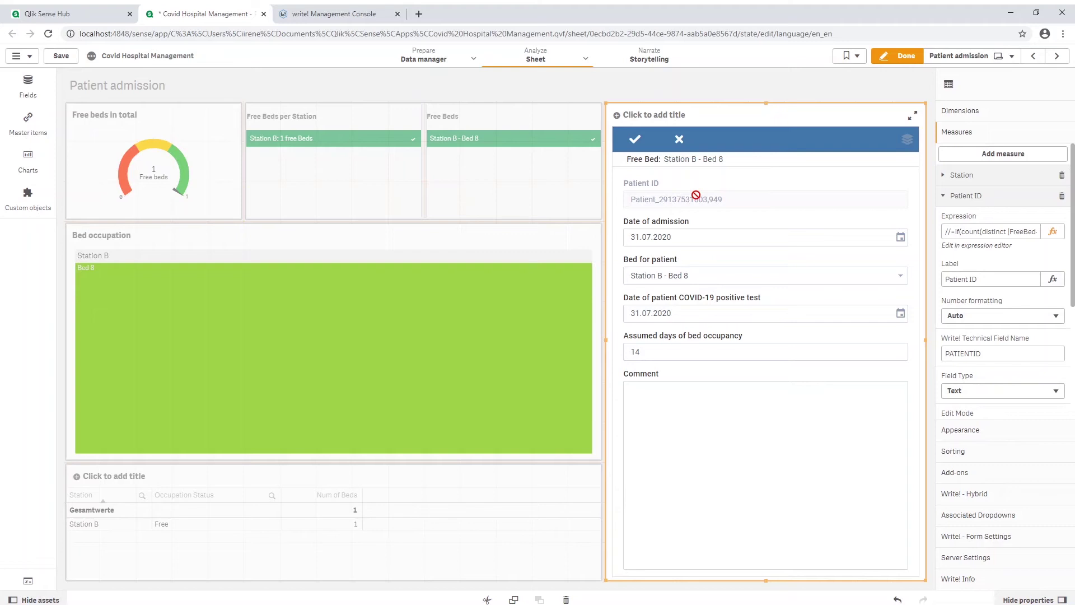
click(906, 57)
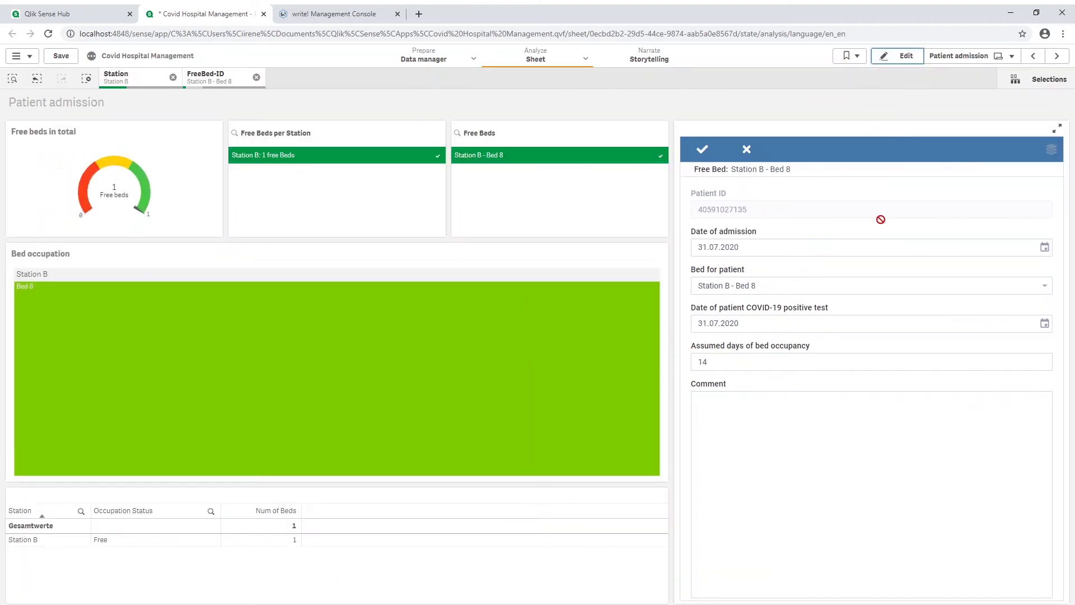
Admit a new patient to Bed 8 with the comment 'Not well' and save
click(777, 283)
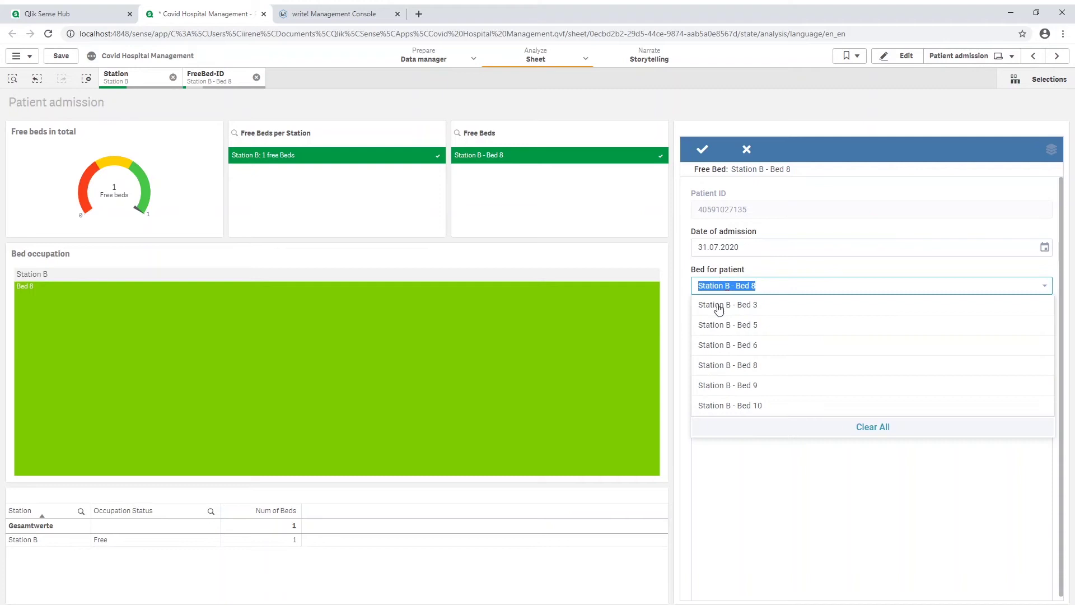
click(726, 543)
text(Not well)
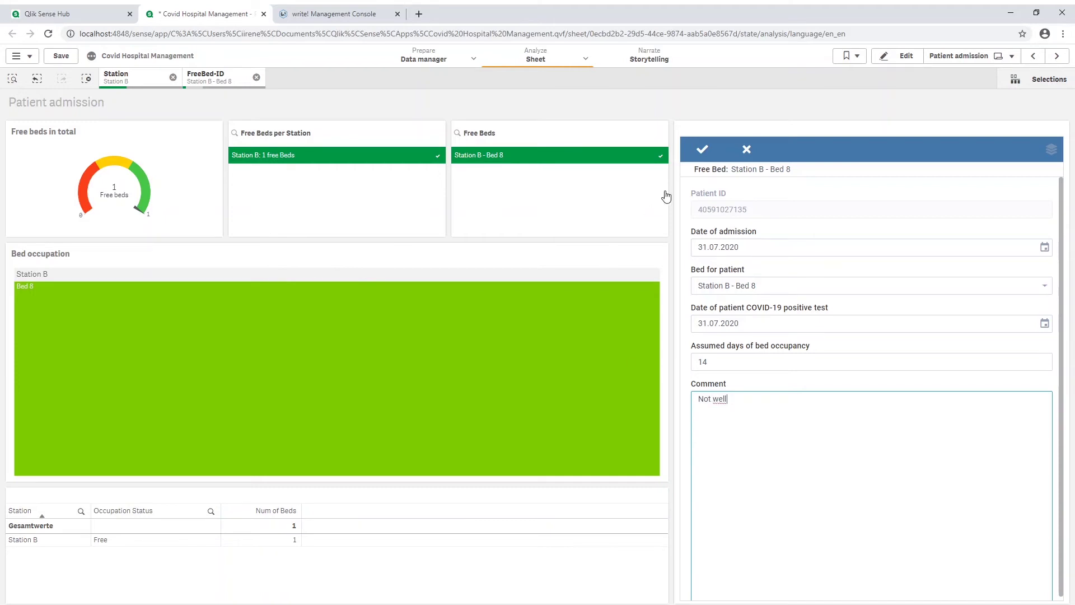
click(702, 149)
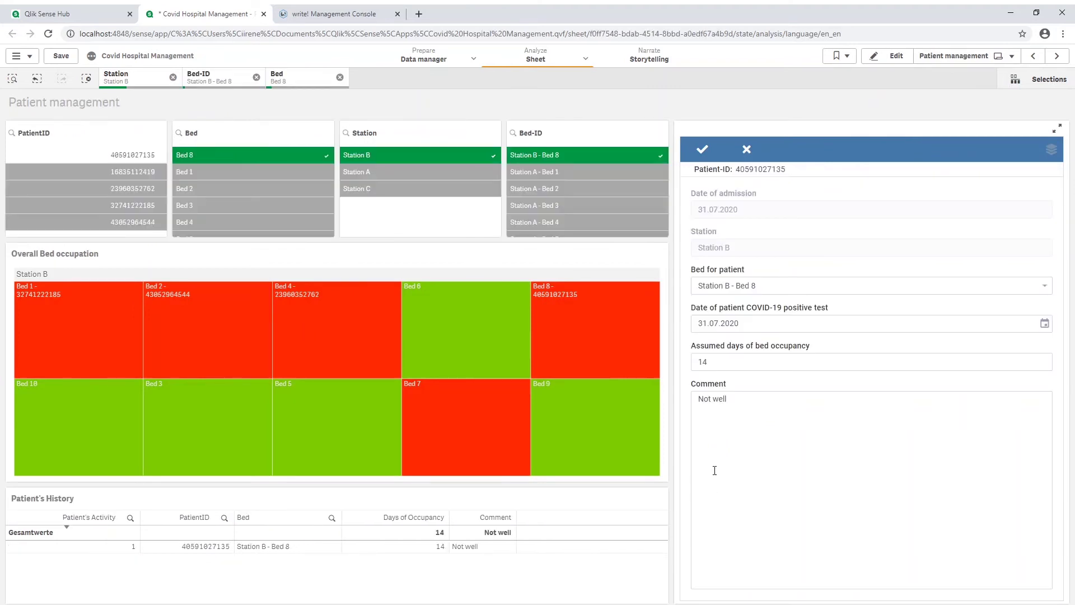
Inspect the Hospital_Stations endpoint in the write! Management Console, closing without changes
click(296, 17)
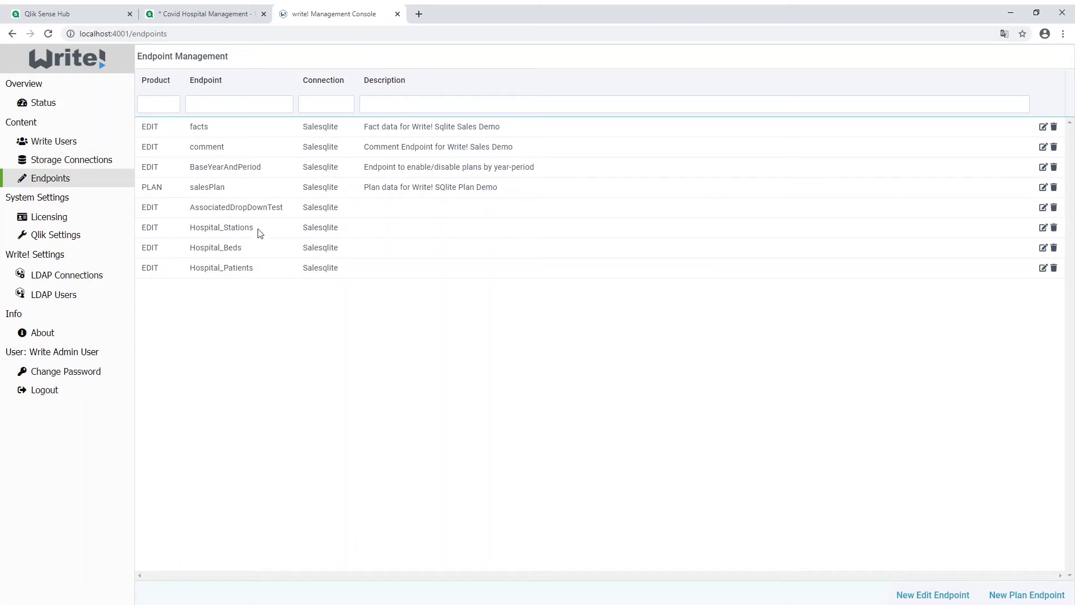
click(1043, 227)
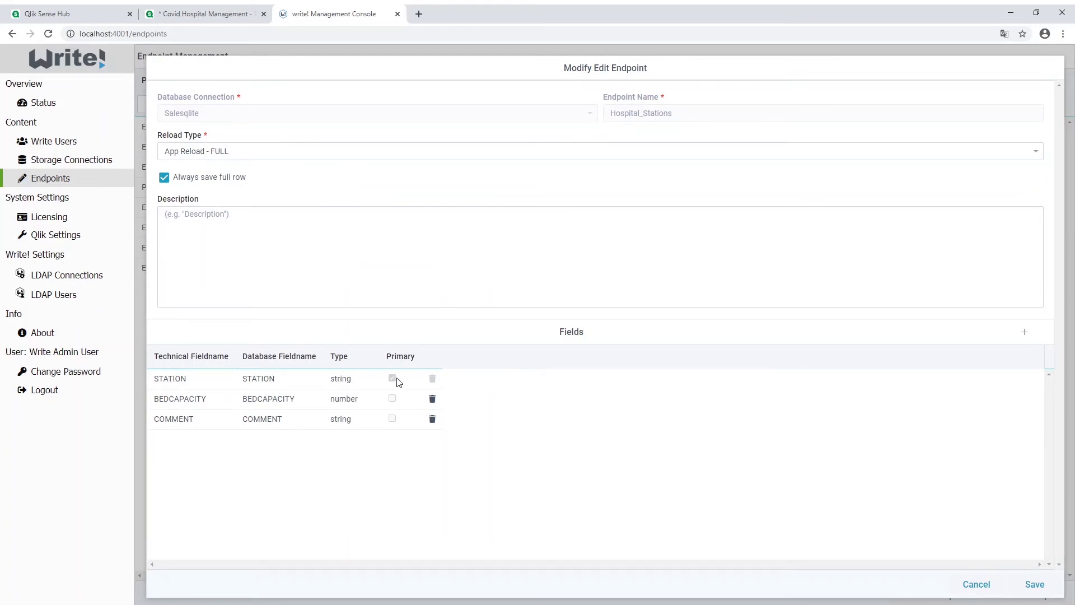
click(954, 585)
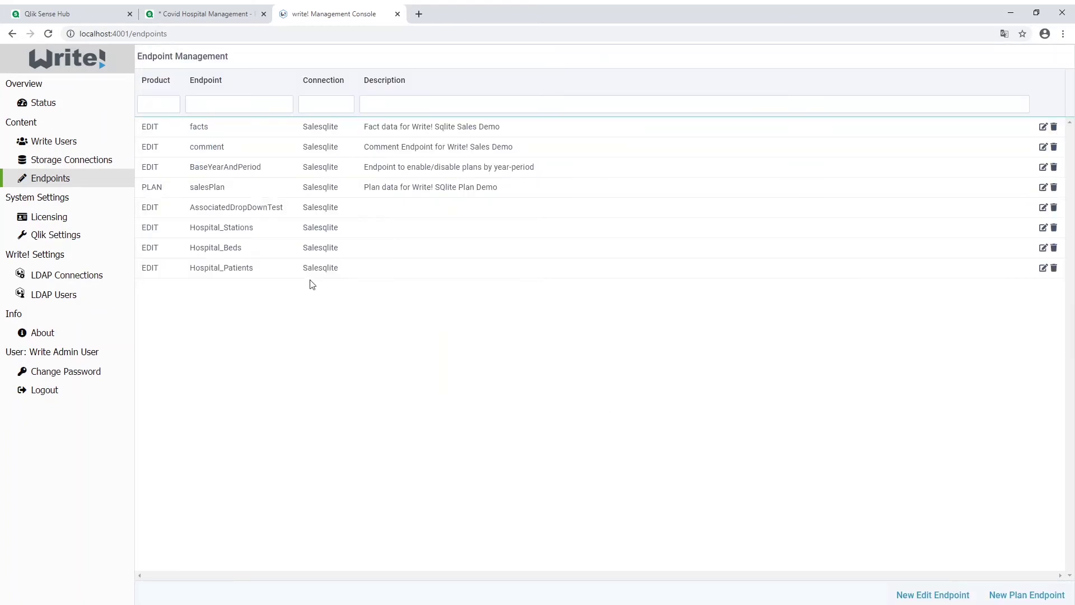
Return to the Covid Hospital Management app and go to the Station & Bed management sheet
click(217, 9)
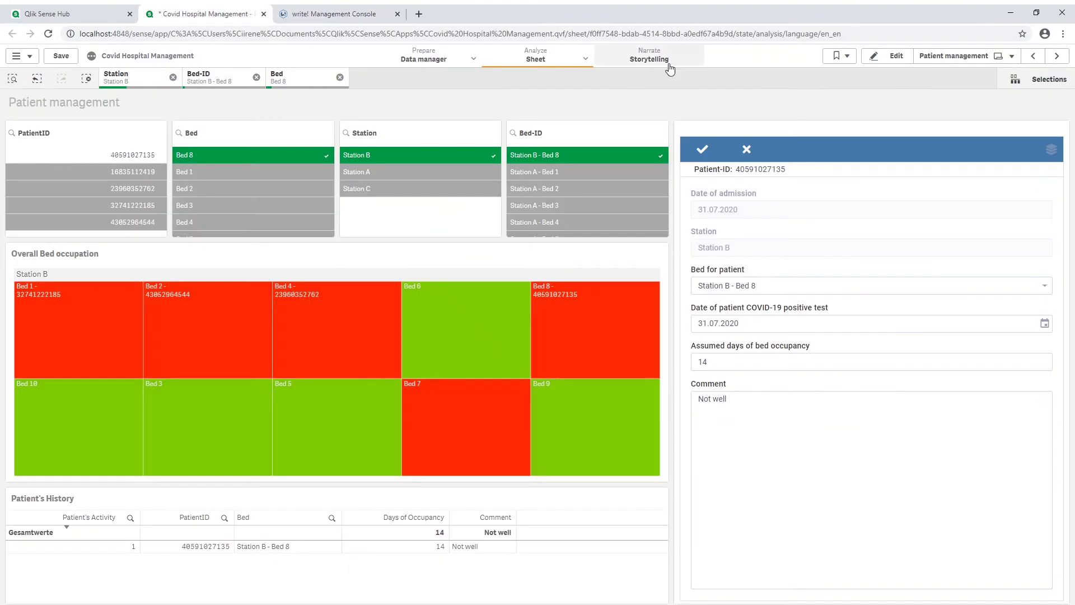
click(982, 56)
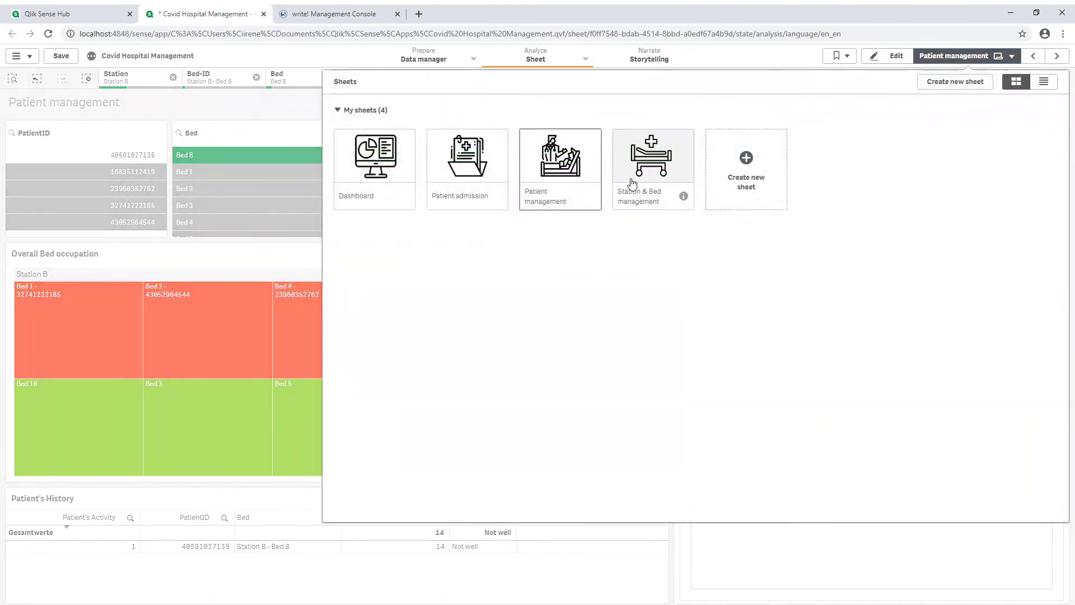
click(634, 179)
Clear the Bed-ID, Station and Bed filters, then select Station C in the station table
click(257, 77)
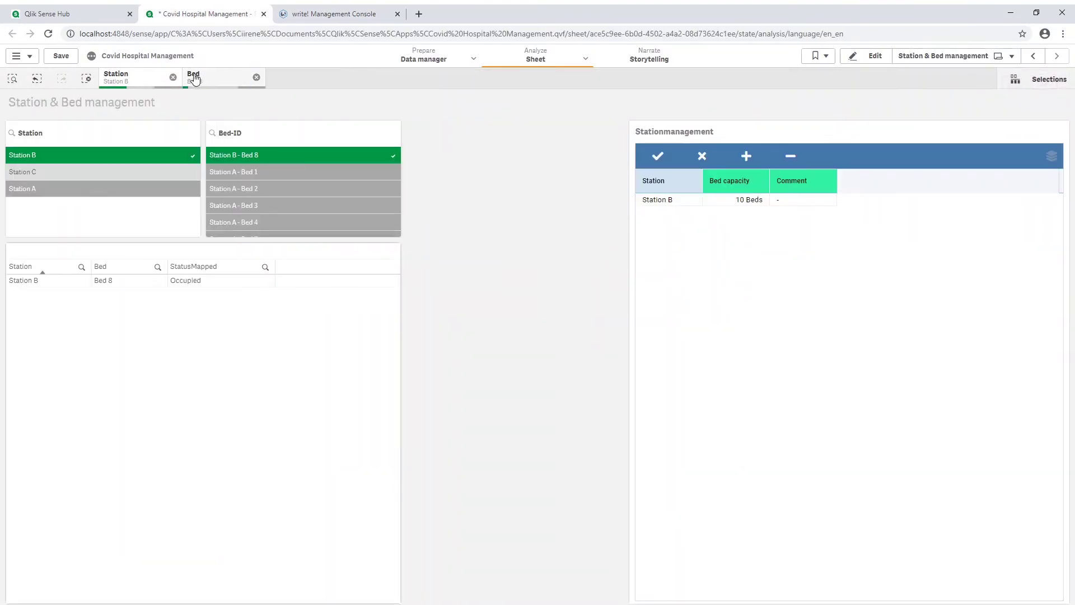
click(173, 78)
click(173, 78)
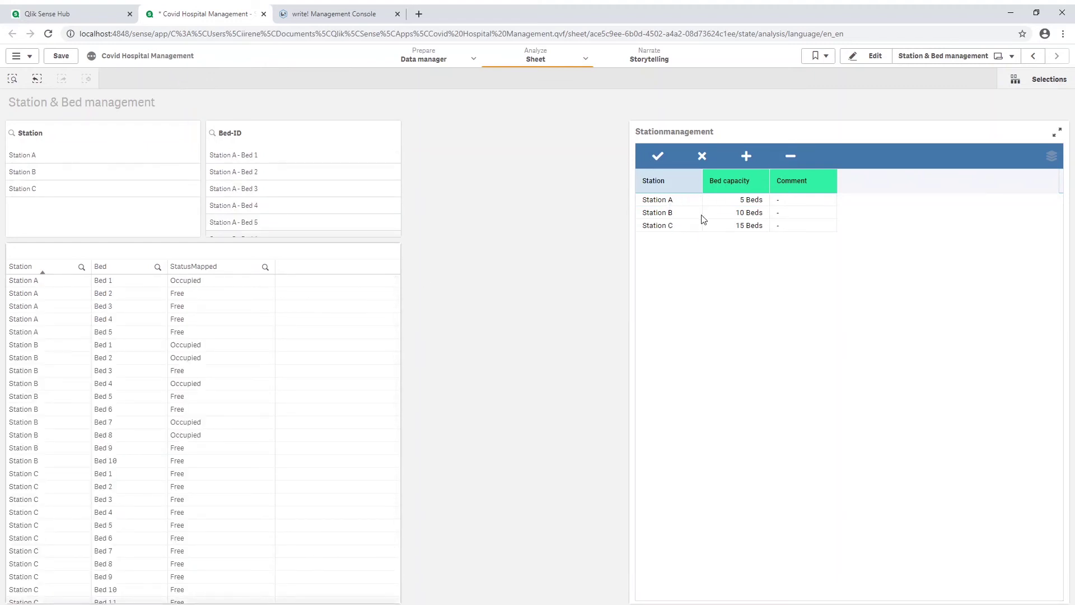
click(680, 226)
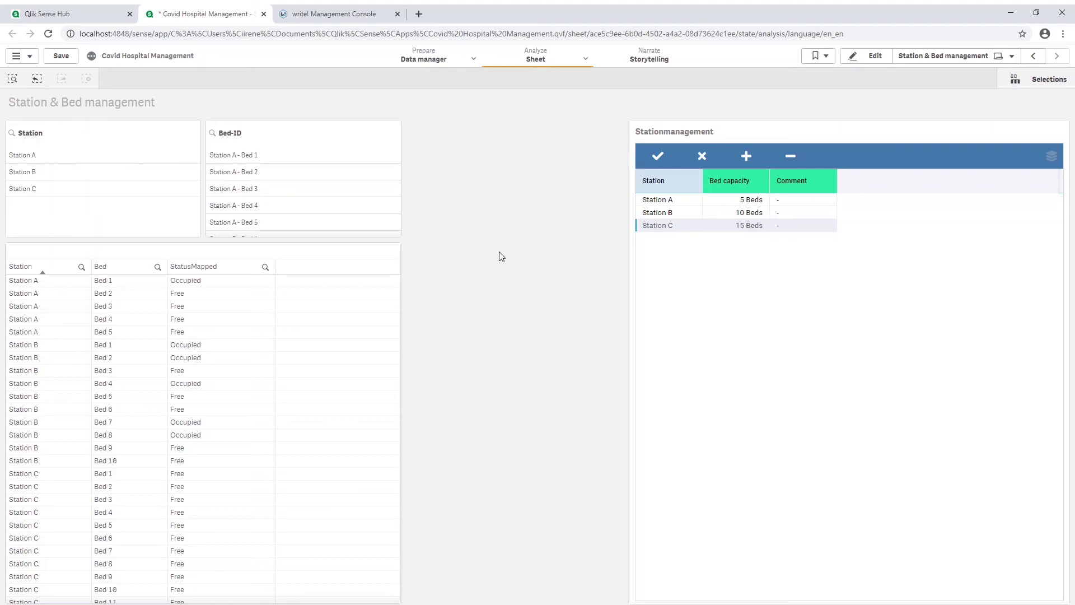
click(898, 59)
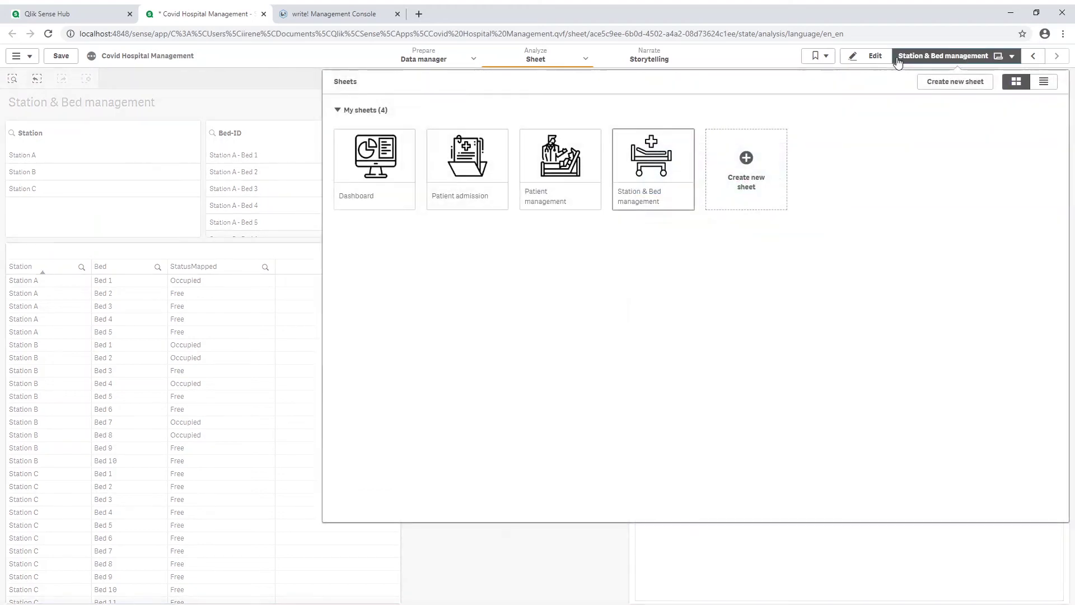
Show the Patient management sheet, then open the Write! Sales planning app in a new tab
click(527, 167)
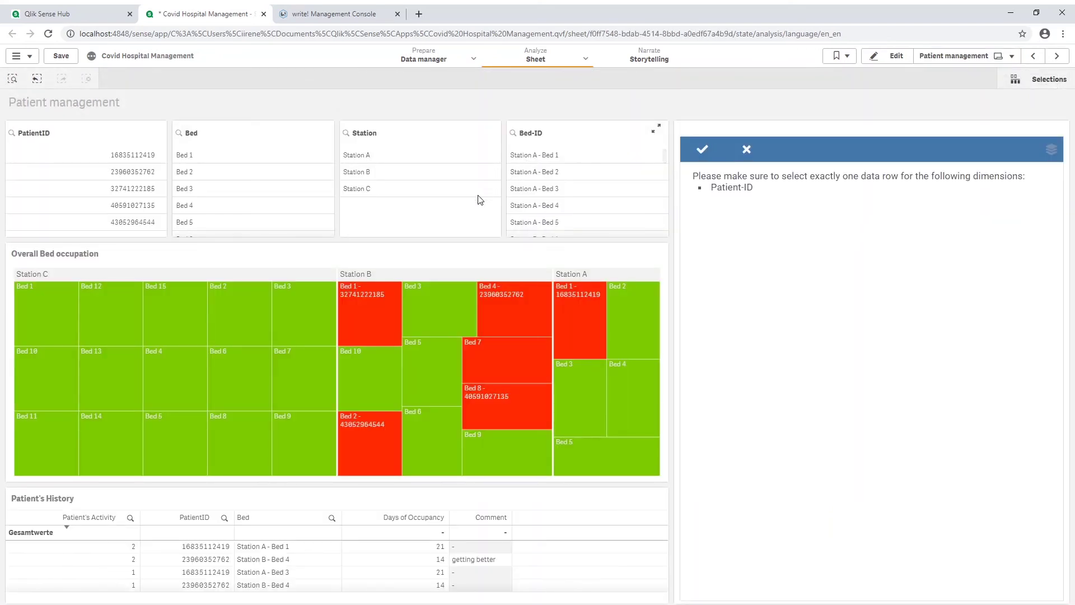
click(418, 14)
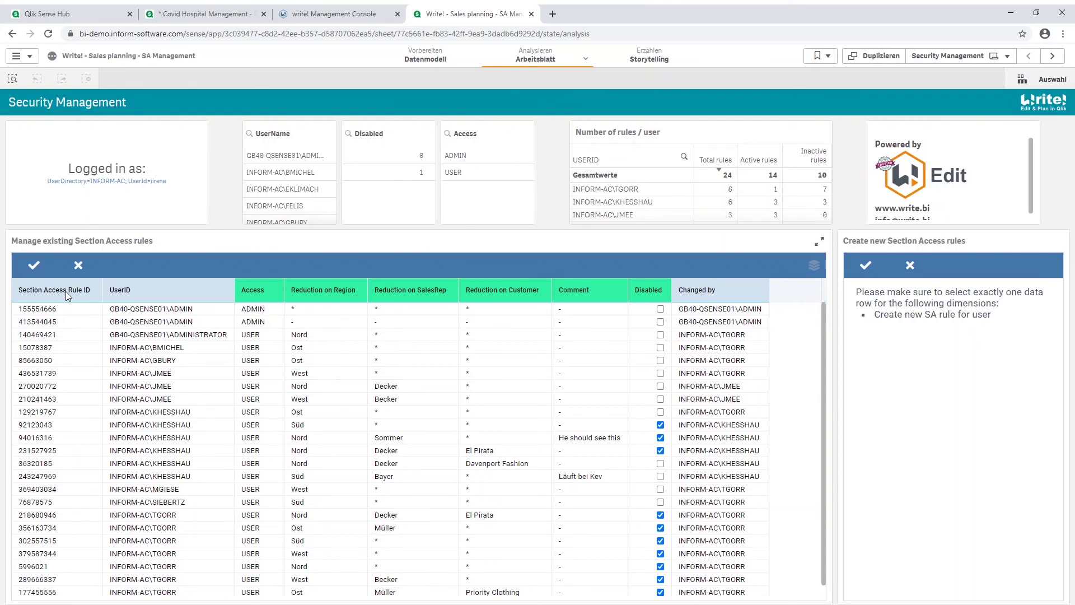
Filter the Security Management rules to one user, then compare with the Covid hospital app tab
click(290, 170)
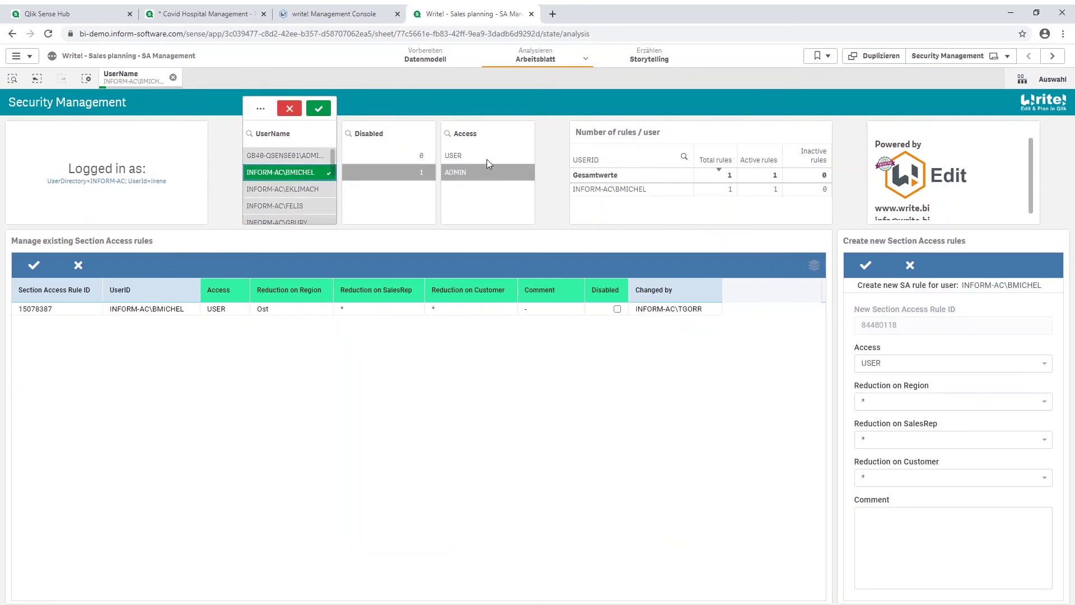
click(486, 156)
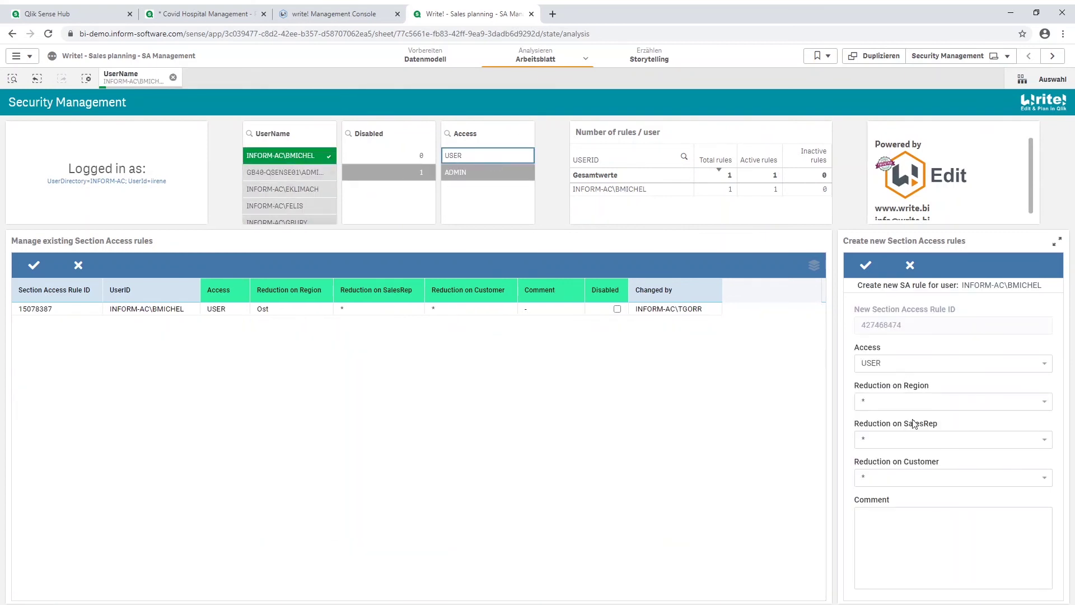
click(235, 14)
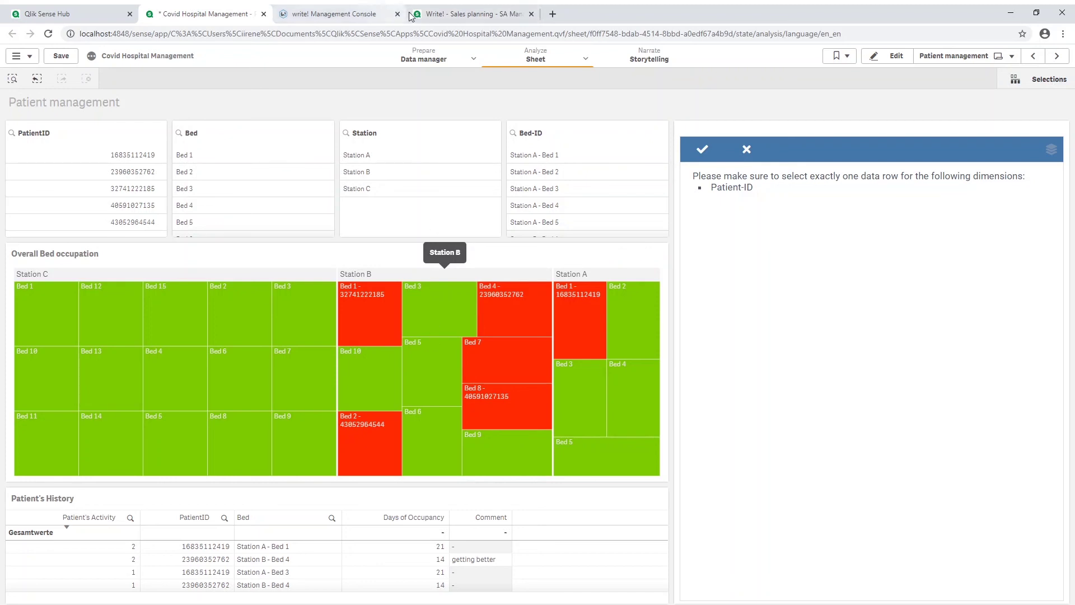
click(473, 13)
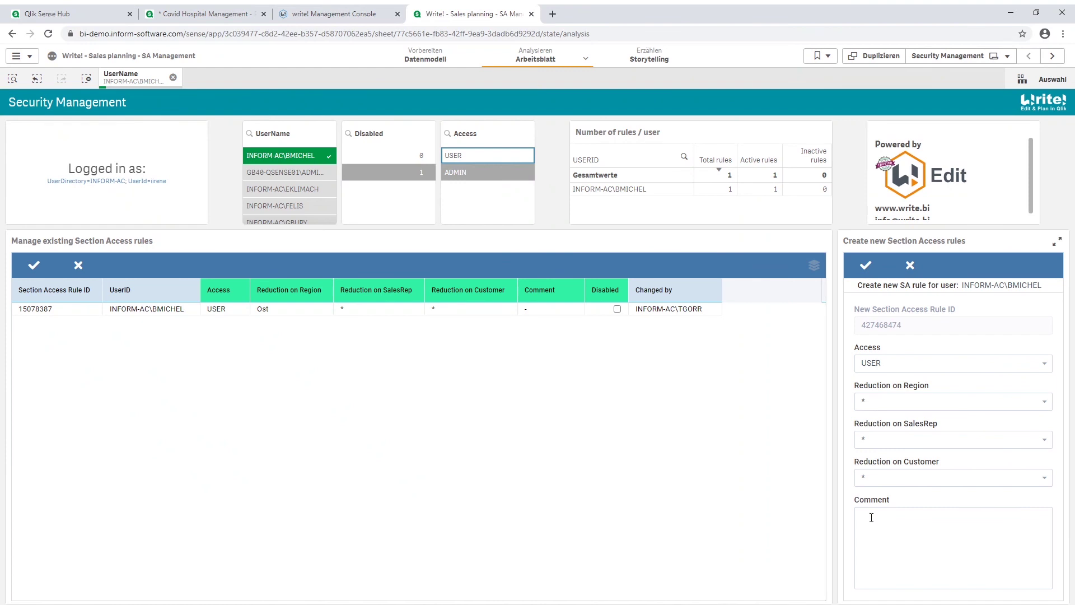